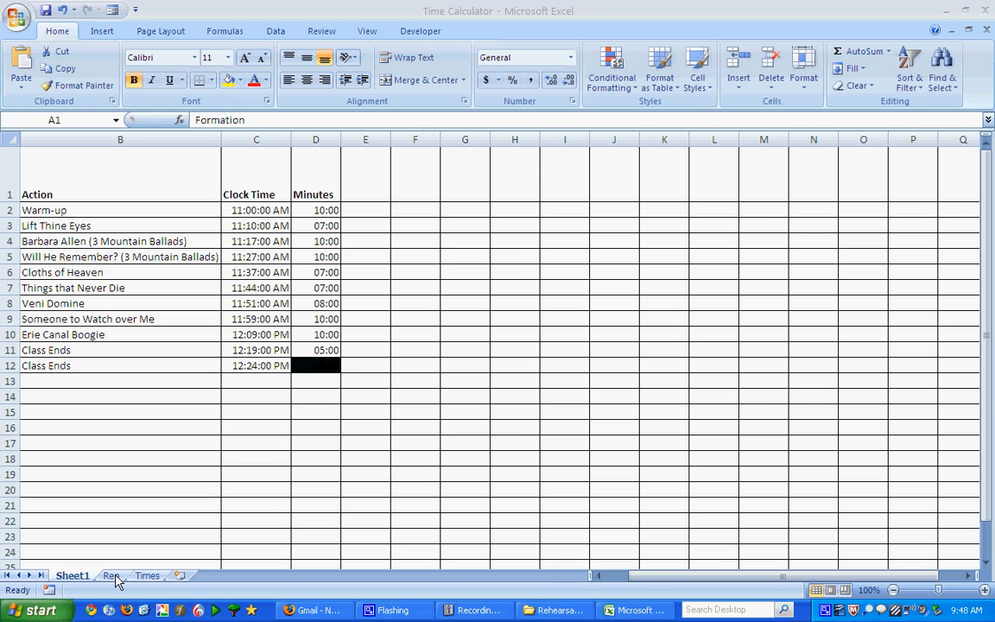
Review the repertoire titles on the Rep sheet and the durations on the Times sheet, and return to Sheet1
{"action": "left_click", "coordinate": [111, 576]}
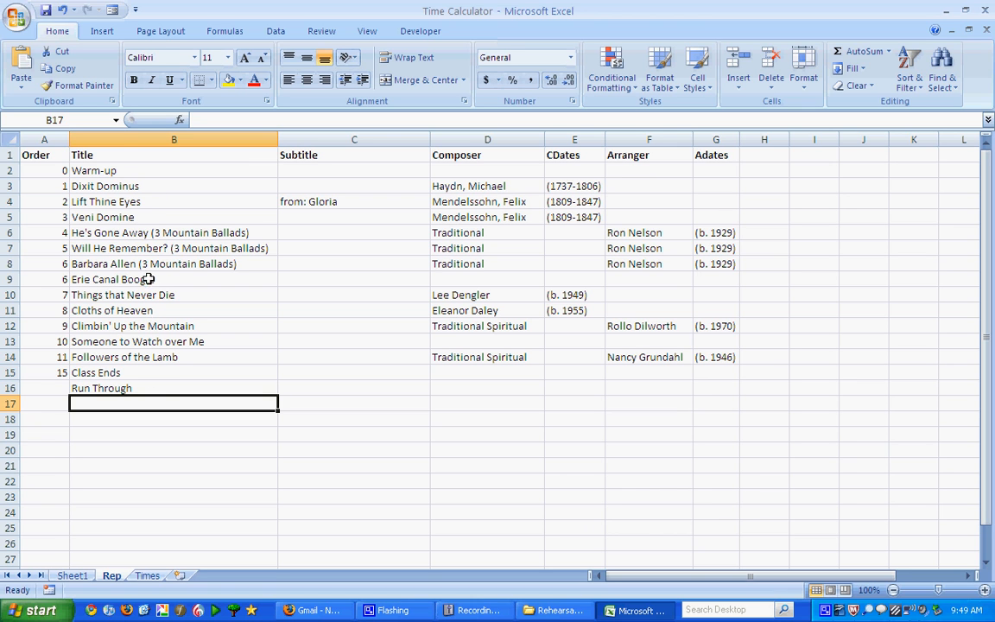
{"action": "left_click", "coordinate": [147, 576]}
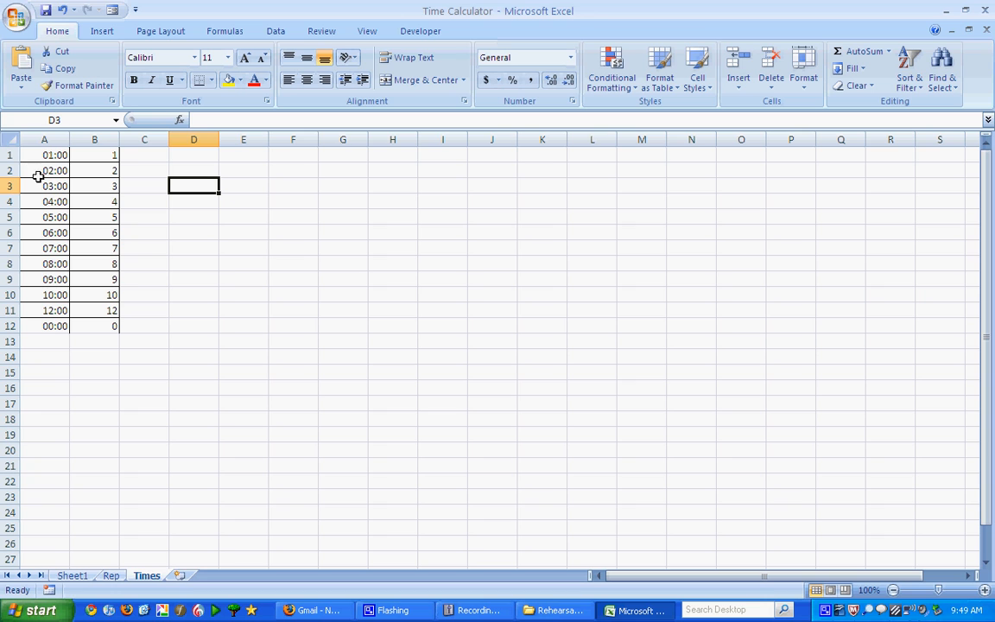
{"action": "left_click", "coordinate": [72, 575]}
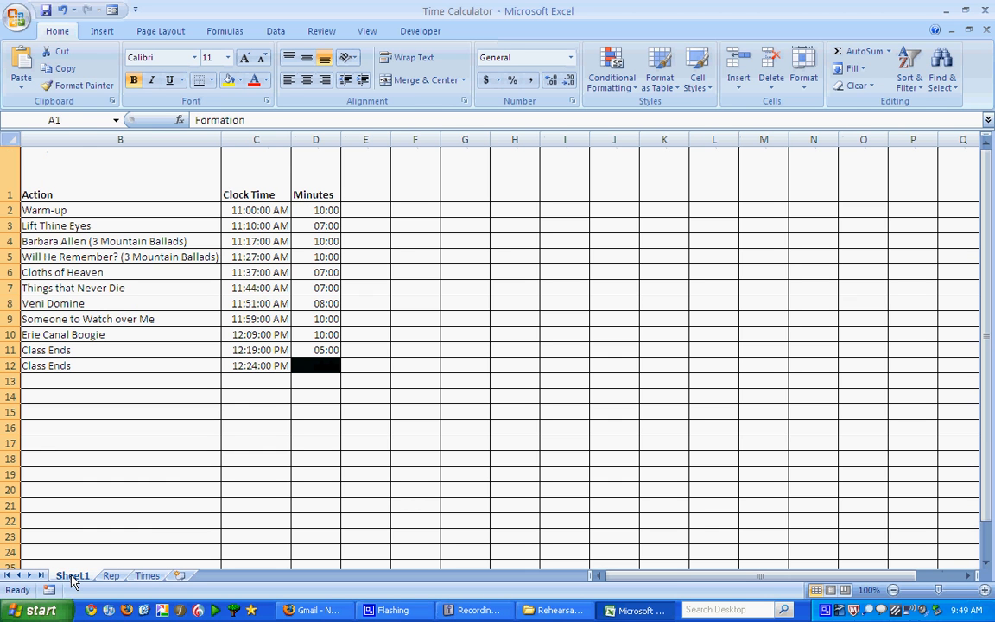
Set the actions in B3:B5 to Barbara Allen (3 Mountain Ballads), Someone to Watch over Me, and Things that Never Die
{"action": "left_click", "coordinate": [57, 227]}
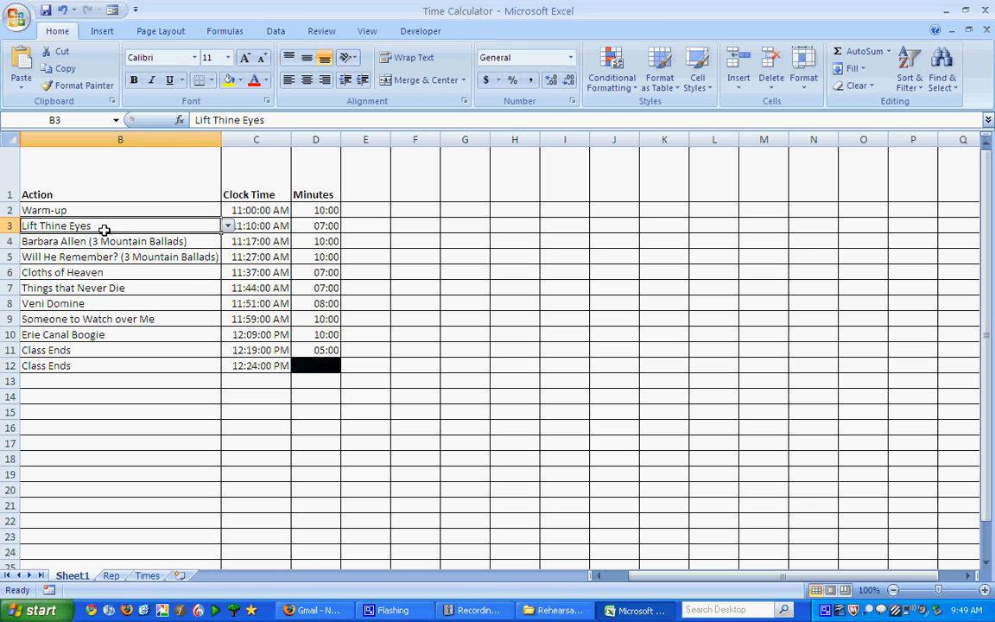
{"action": "left_click", "coordinate": [225, 227]}
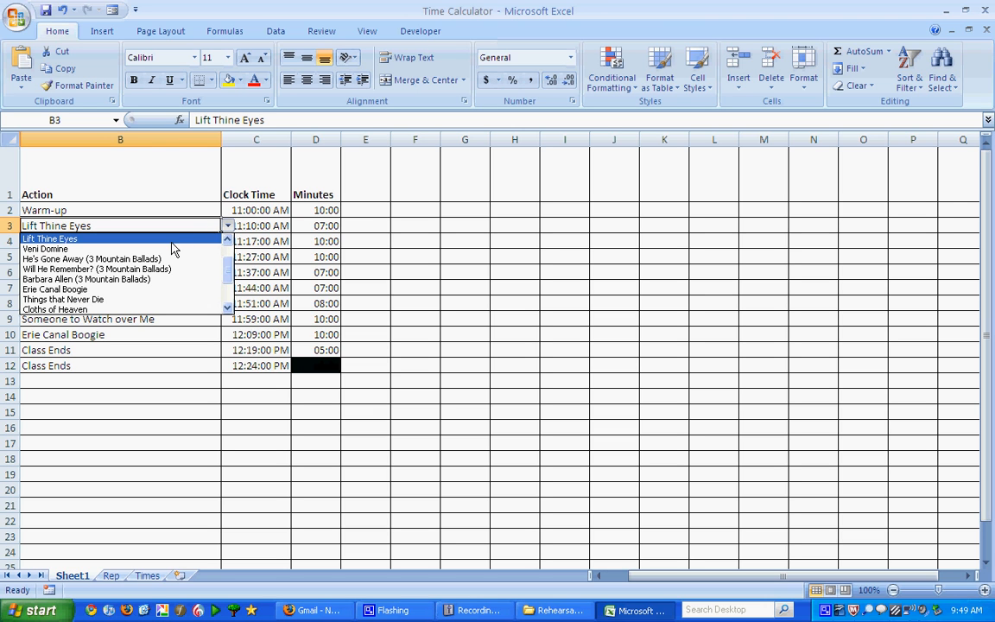
{"action": "left_click", "coordinate": [100, 280]}
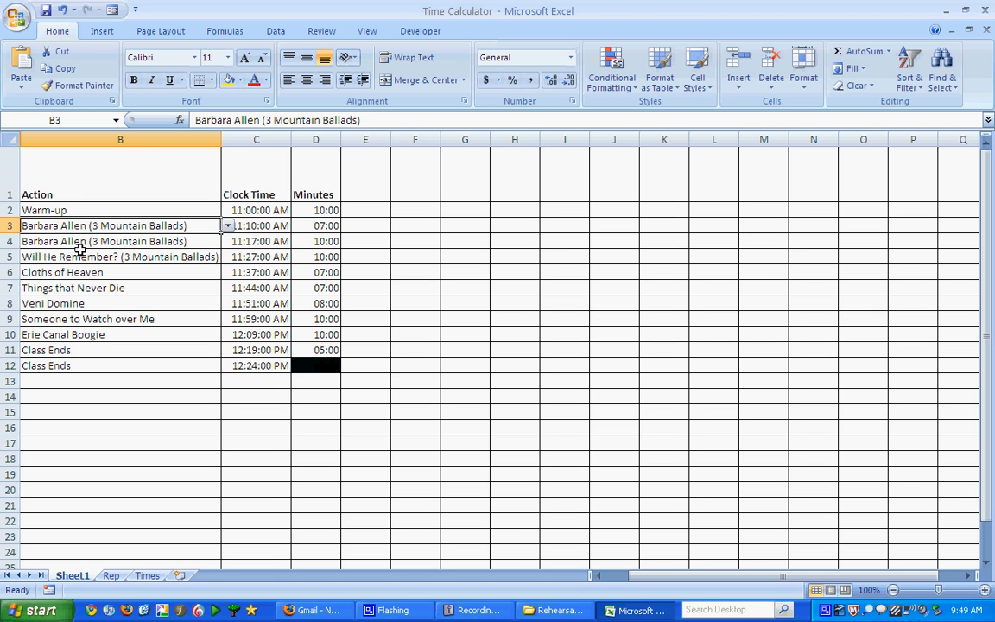
{"action": "left_click", "coordinate": [77, 242]}
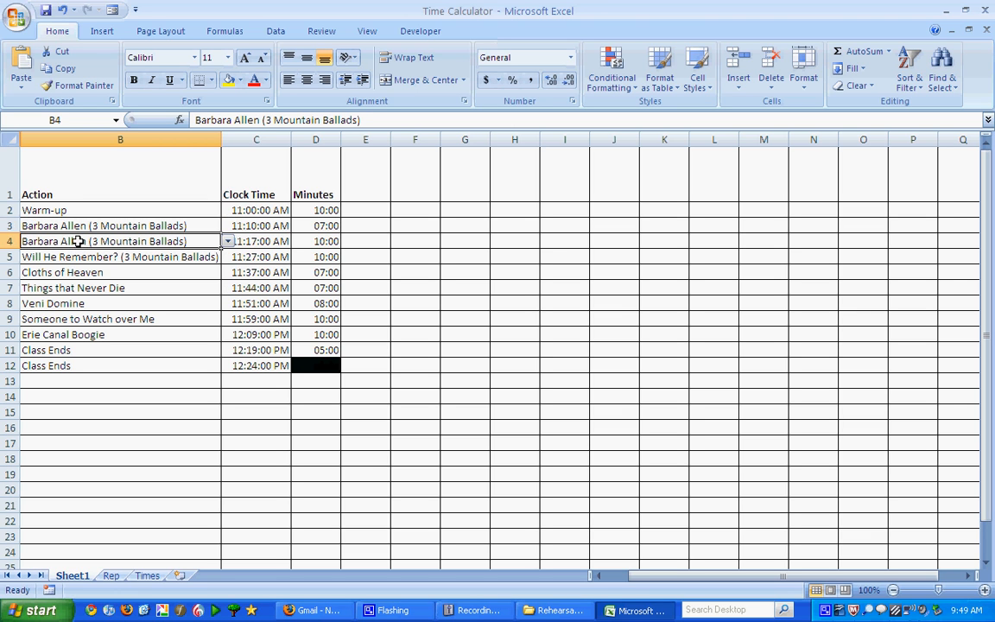
{"action": "left_click", "coordinate": [227, 242]}
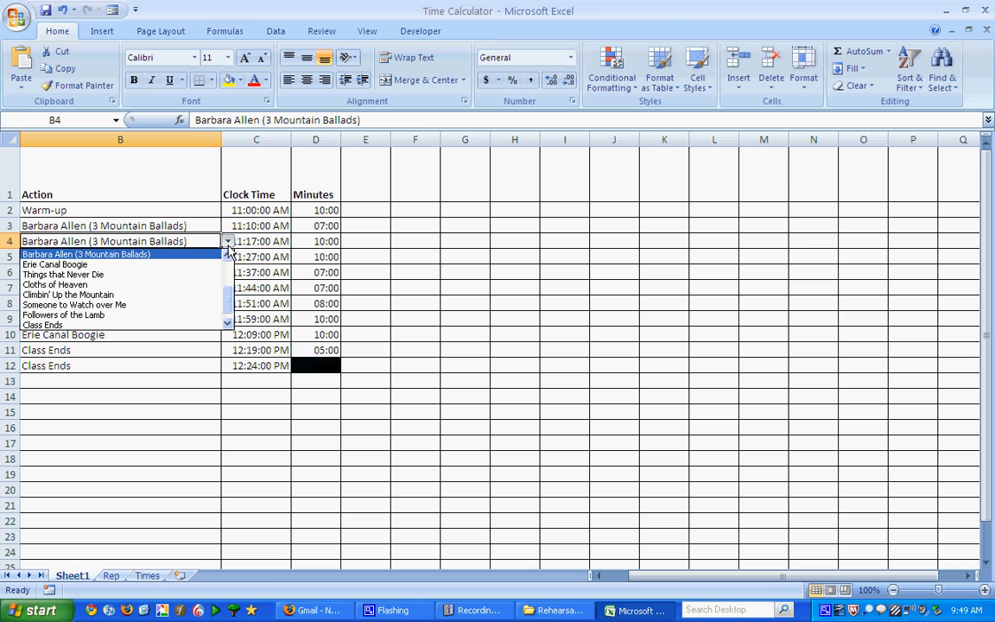
{"action": "left_click", "coordinate": [78, 305]}
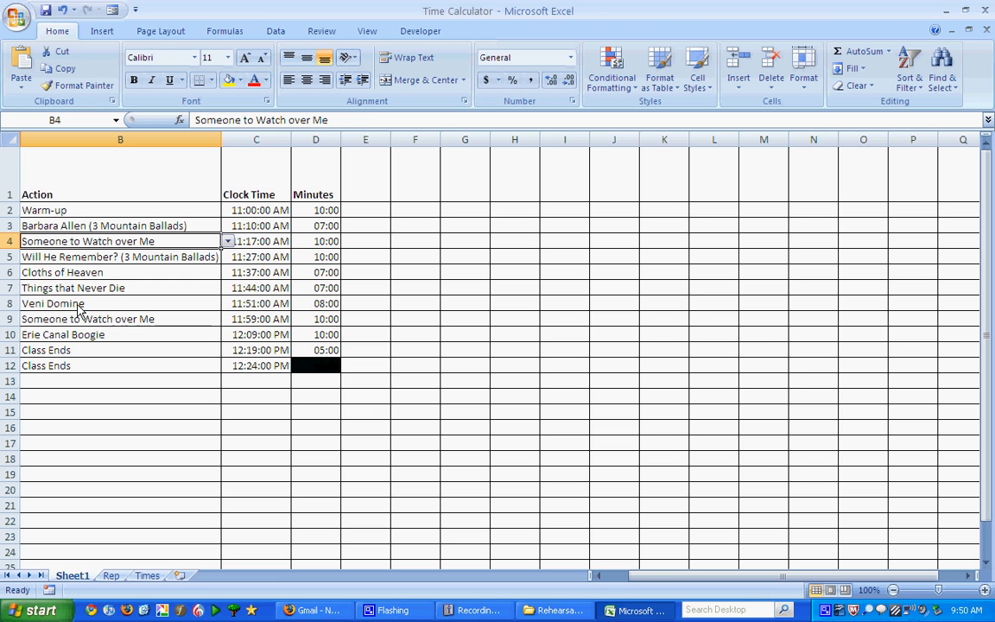
{"action": "left_click", "coordinate": [86, 257]}
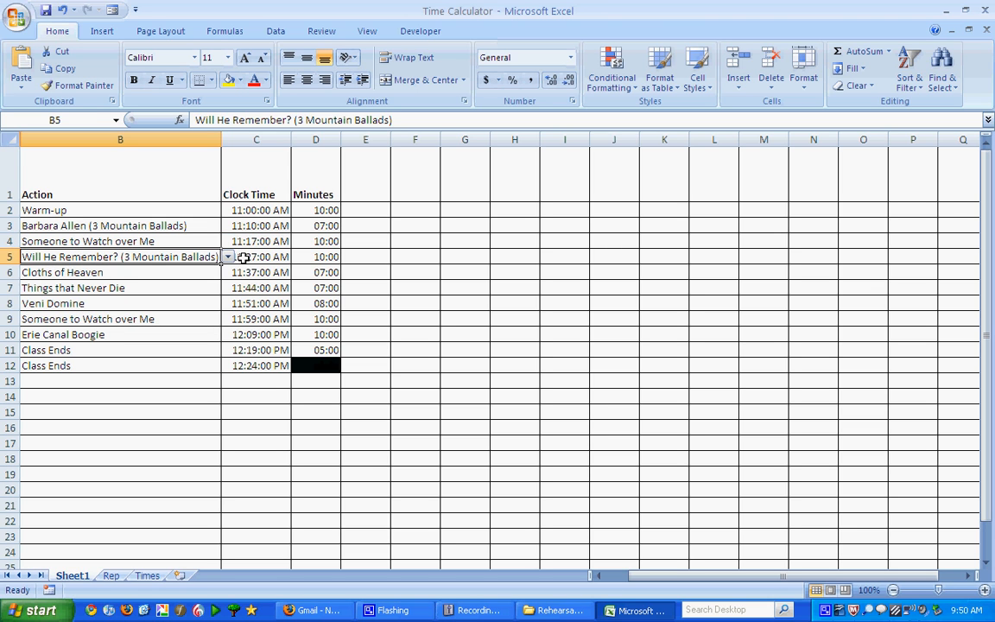
{"action": "left_click", "coordinate": [227, 257]}
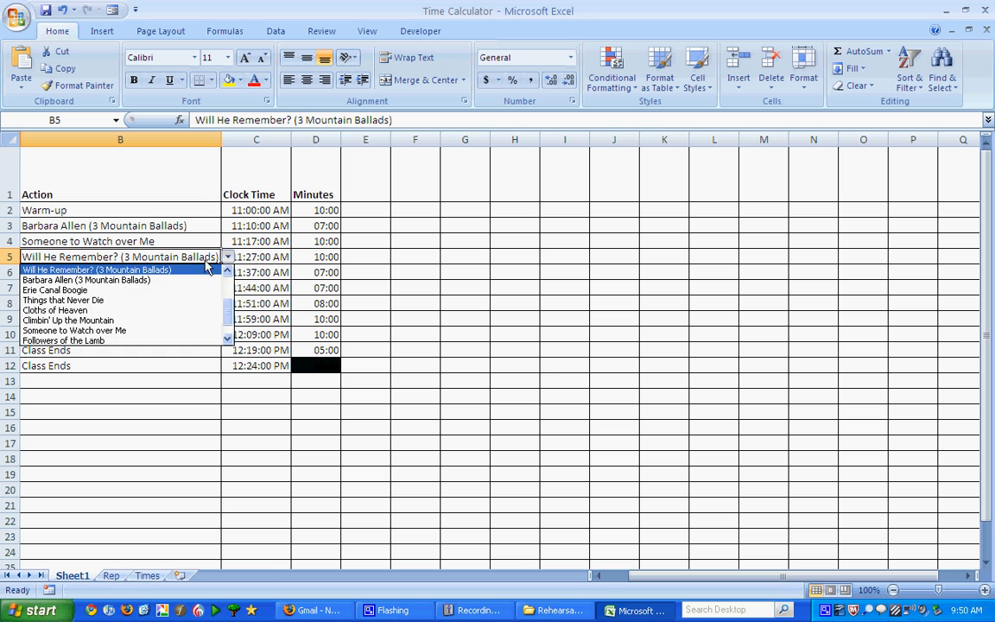
{"action": "left_click", "coordinate": [99, 302]}
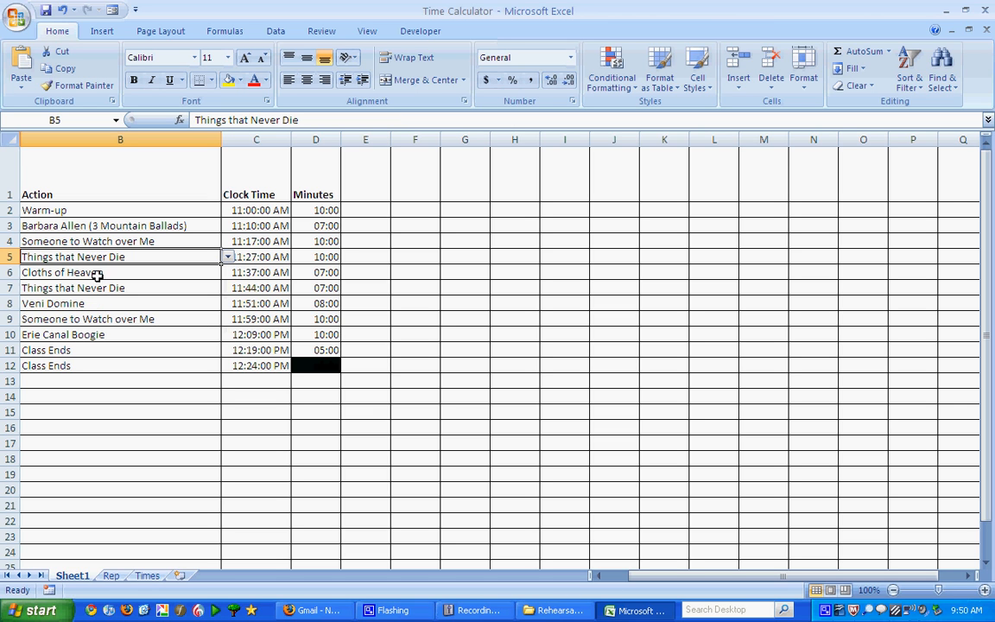
Set the minutes in D3:D5 to 06:00, 10:00 and 12:00 from the available durations
{"action": "left_click", "coordinate": [255, 227]}
{"action": "left_click", "coordinate": [306, 226]}
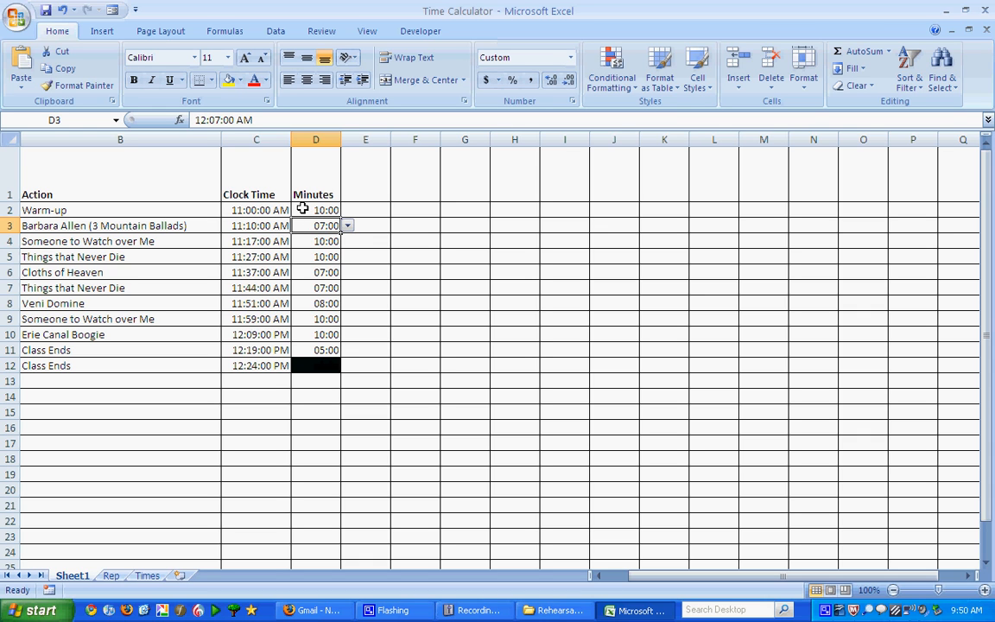
{"action": "left_click", "coordinate": [347, 225]}
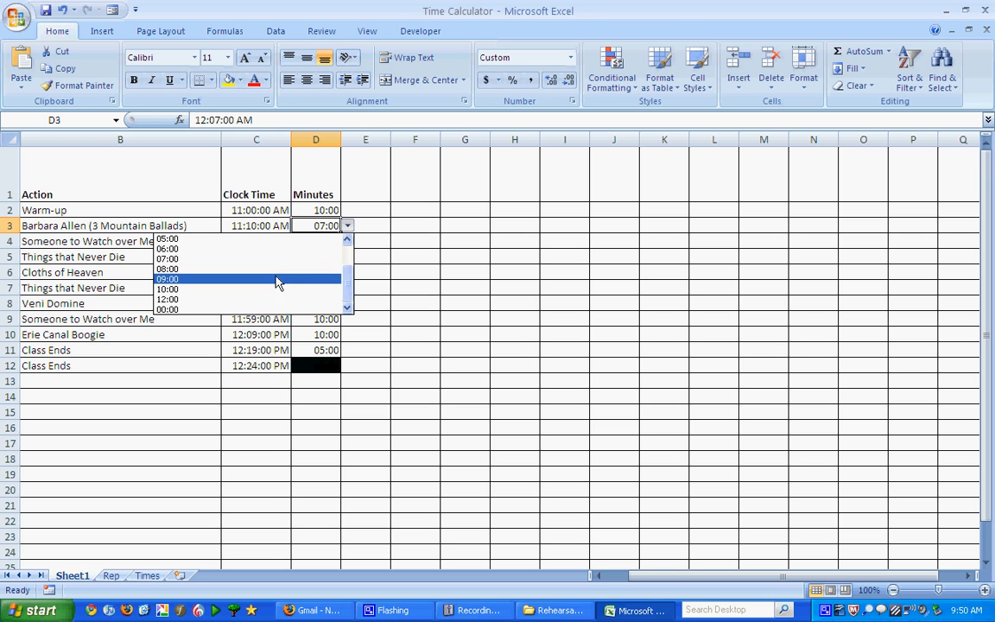
{"action": "left_click", "coordinate": [262, 249]}
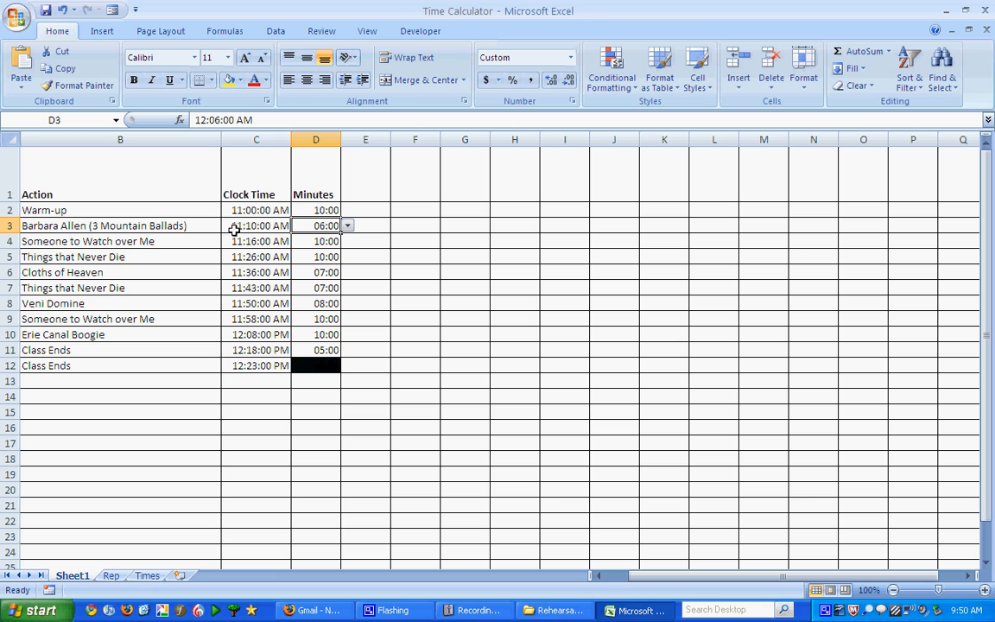
{"action": "left_click", "coordinate": [309, 241]}
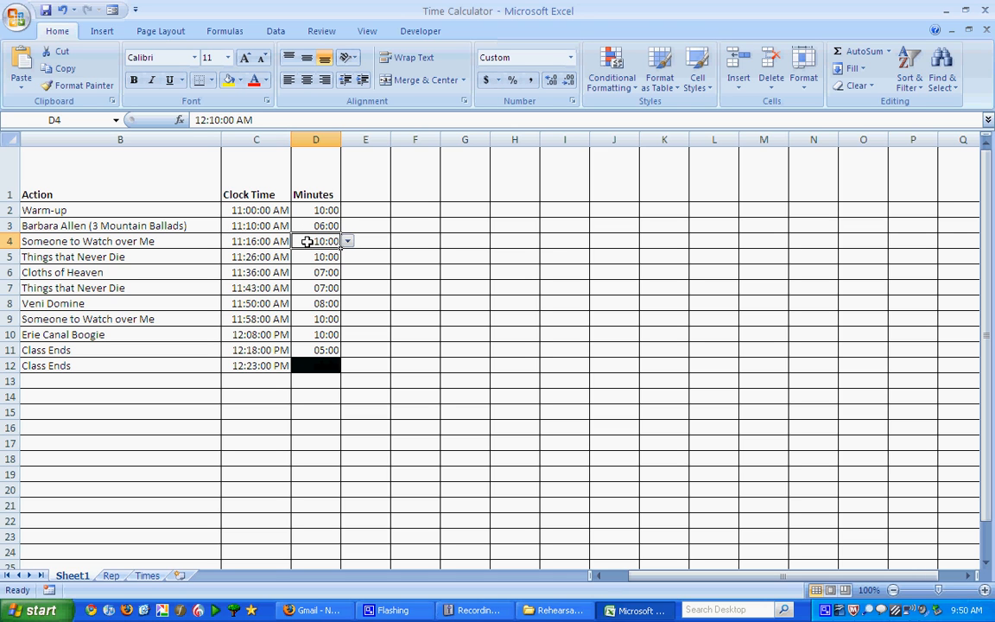
{"action": "left_click", "coordinate": [347, 242]}
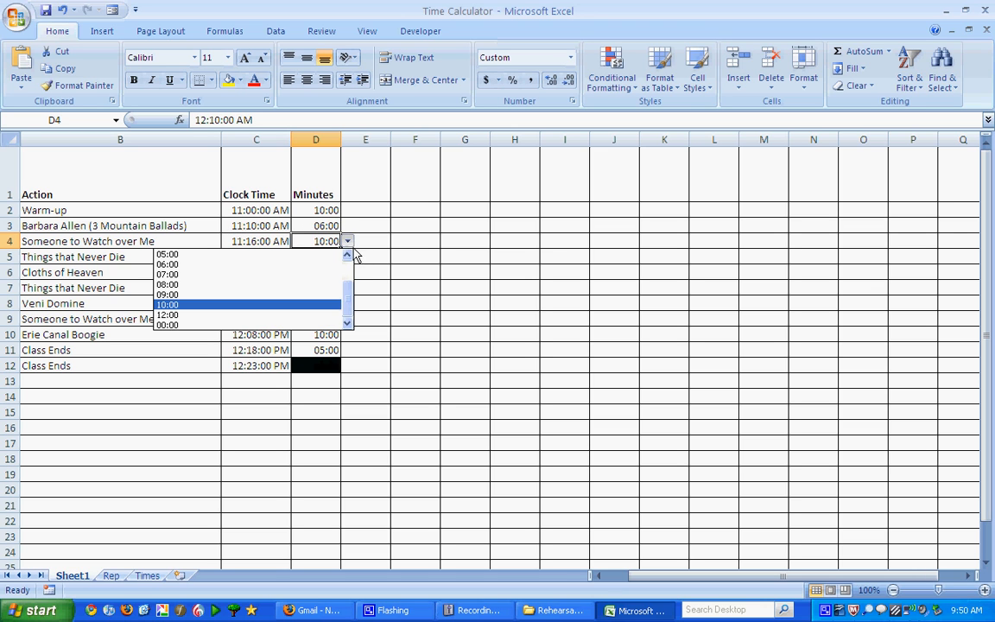
{"action": "left_click", "coordinate": [298, 310]}
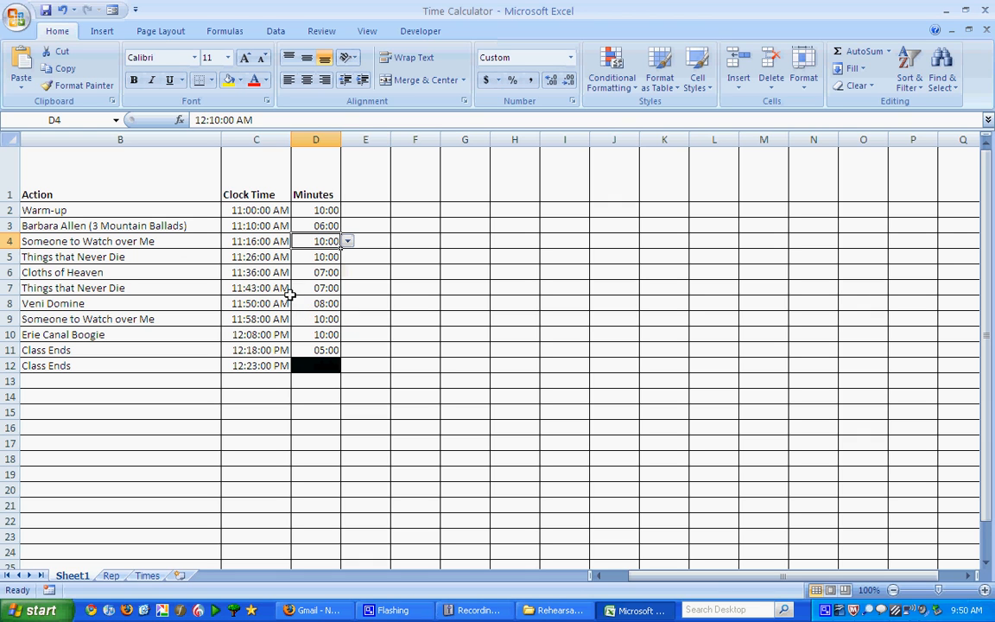
{"action": "left_click", "coordinate": [318, 256]}
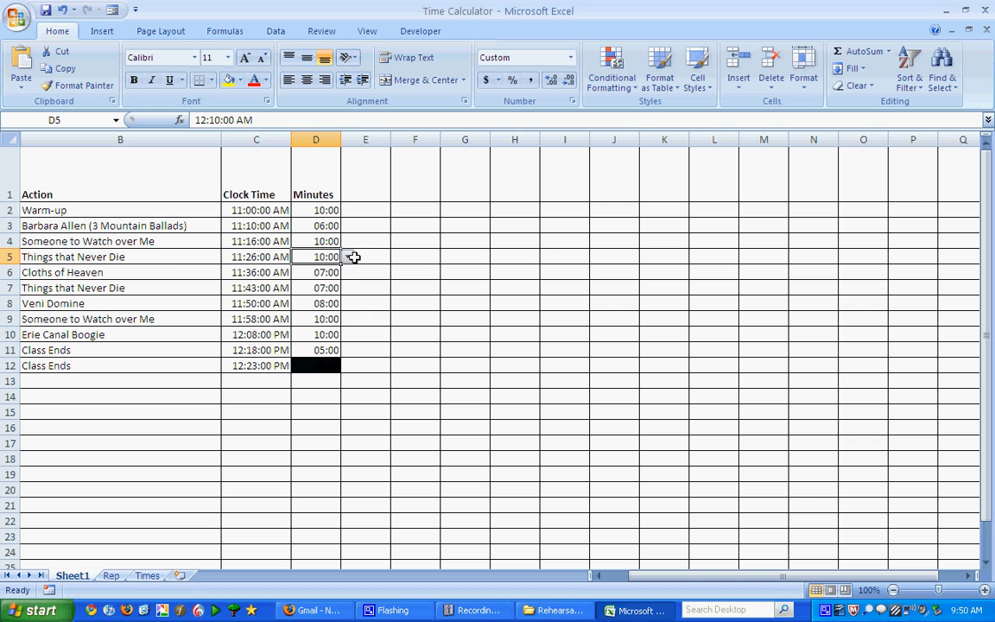
{"action": "left_click", "coordinate": [348, 257]}
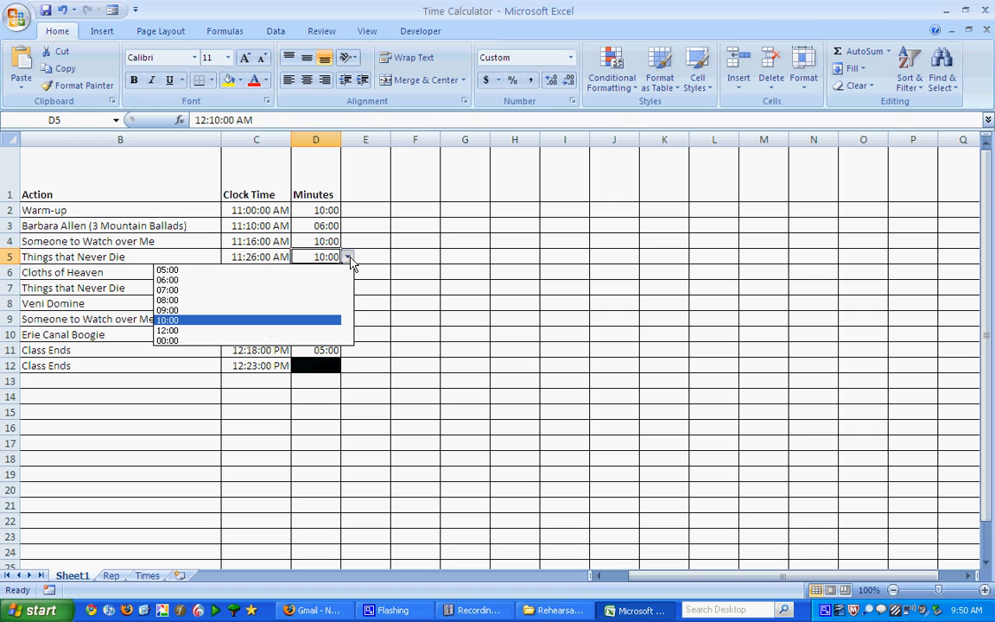
{"action": "left_click", "coordinate": [256, 331]}
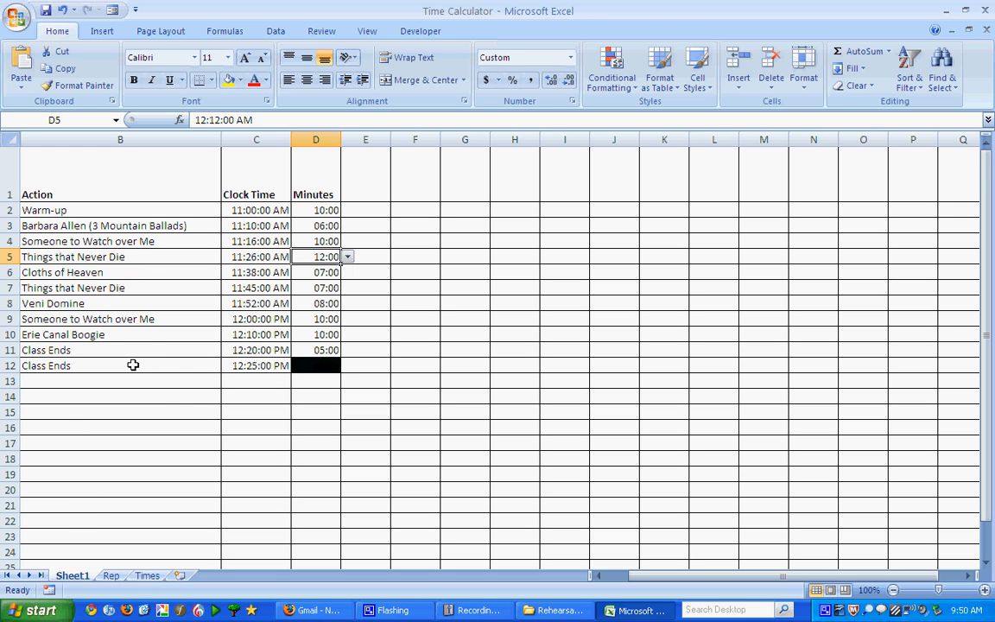
Check which action choices are offered for the Class Ends entry in B11
{"action": "left_click", "coordinate": [110, 350]}
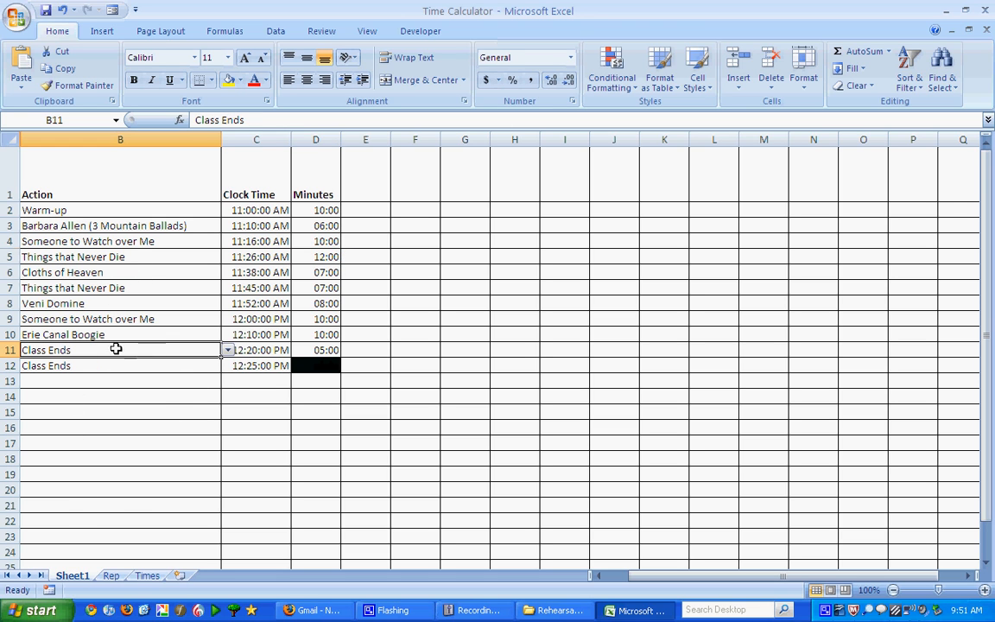
{"action": "left_click", "coordinate": [227, 349]}
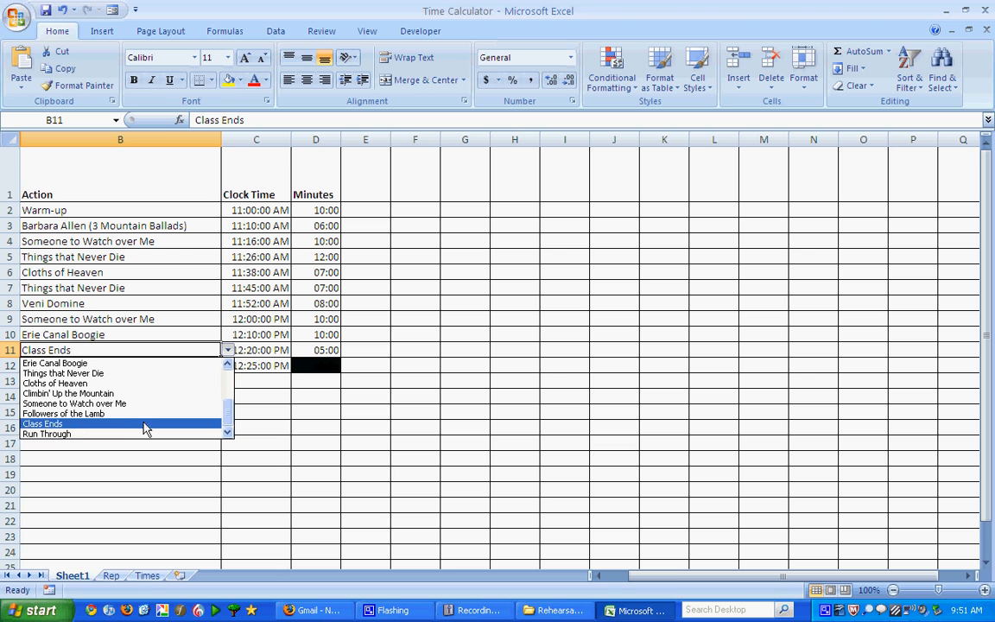
{"action": "mouse_move", "coordinate": [226, 415]}
{"action": "left_mouse_down"}
{"action": "mouse_move", "coordinate": [227, 380]}
{"action": "mouse_move", "coordinate": [228, 413]}
{"action": "left_mouse_up"}
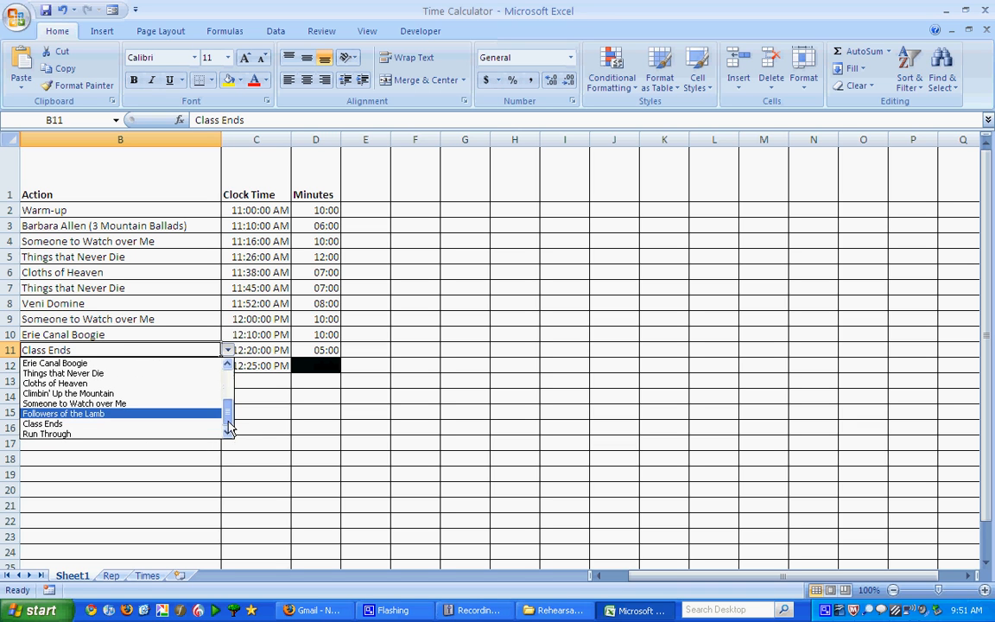
{"action": "key", "text": "Escape"}
Save the Time Calculator workbook and close it
{"action": "left_click", "coordinate": [164, 304]}
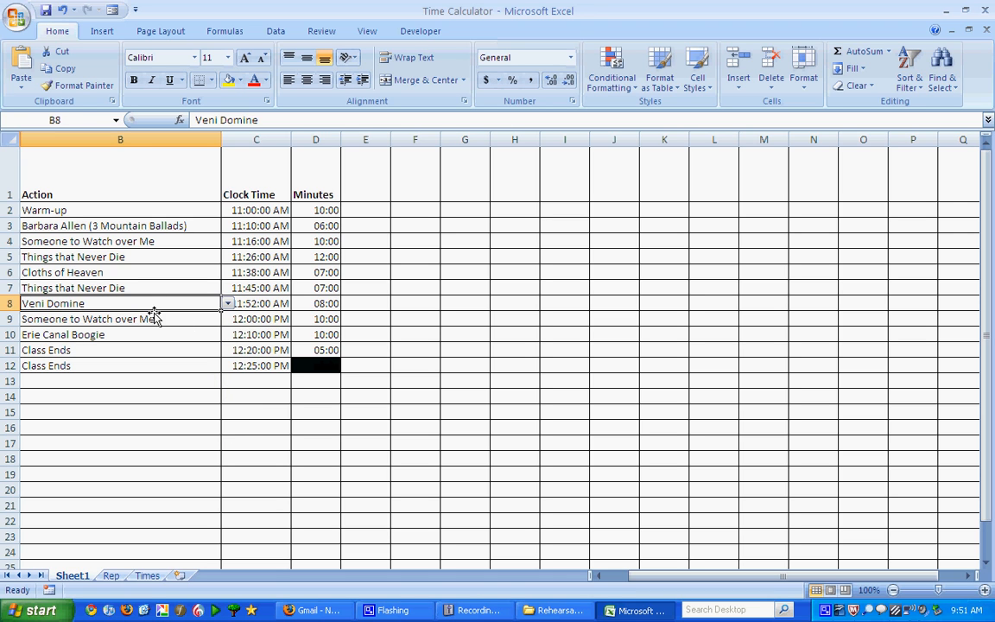
{"action": "left_click", "coordinate": [47, 11]}
{"action": "left_click", "coordinate": [986, 10]}
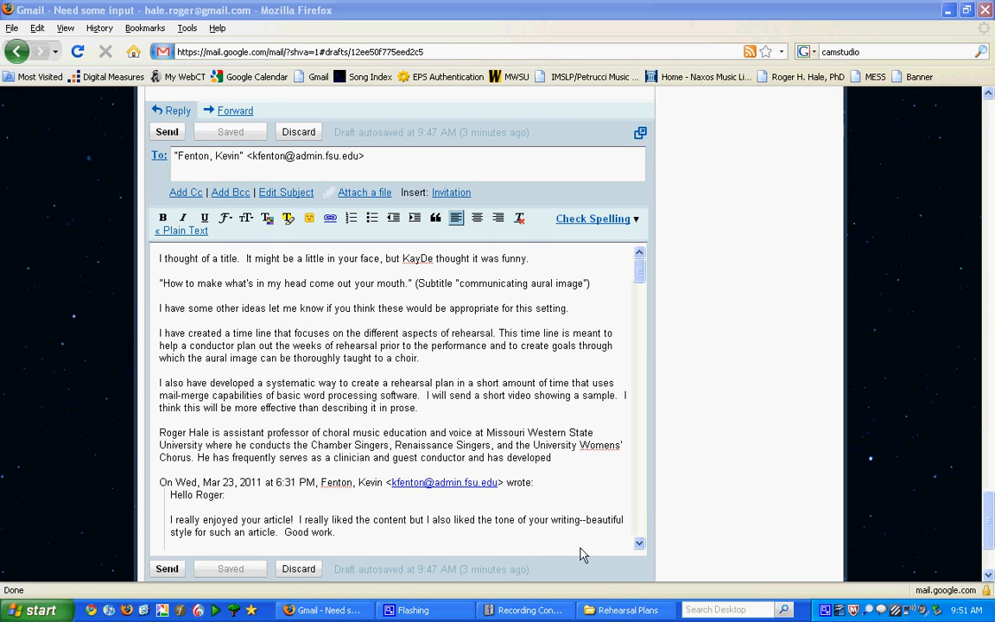
Switch to the Rehearsal Plans folder and open Lesson Plan Merge Form in Word, allowing the Sheet1 data to load
{"action": "left_click", "coordinate": [613, 610]}
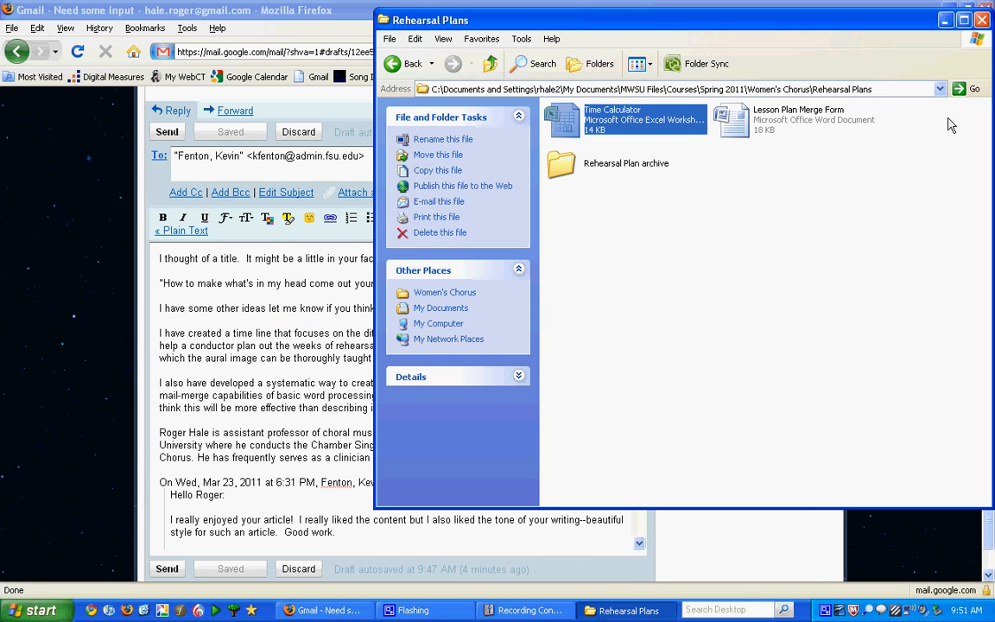
{"action": "left_click", "coordinate": [963, 20]}
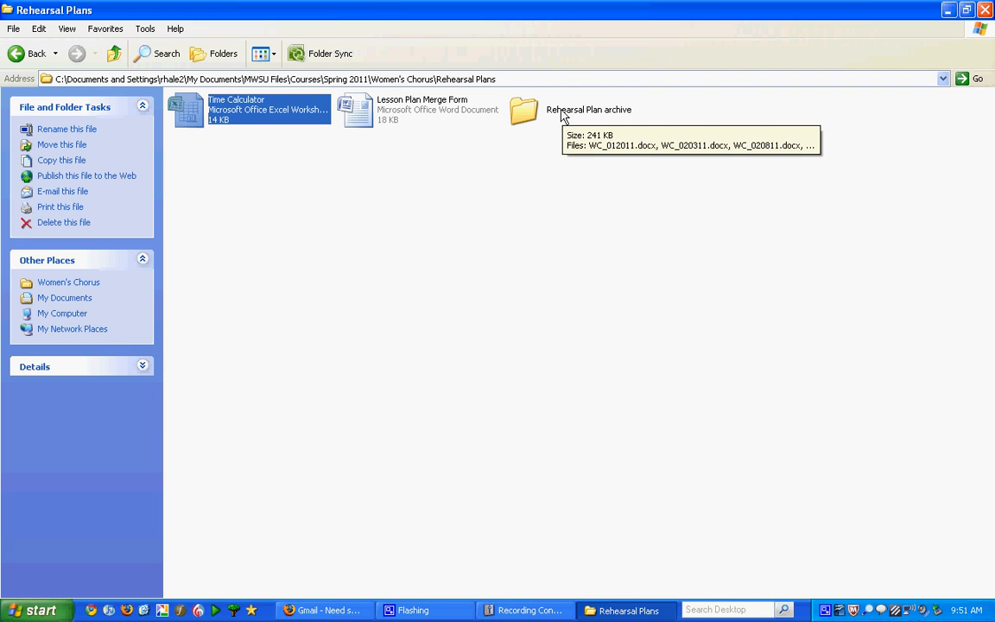
{"action": "left_click", "coordinate": [411, 112]}
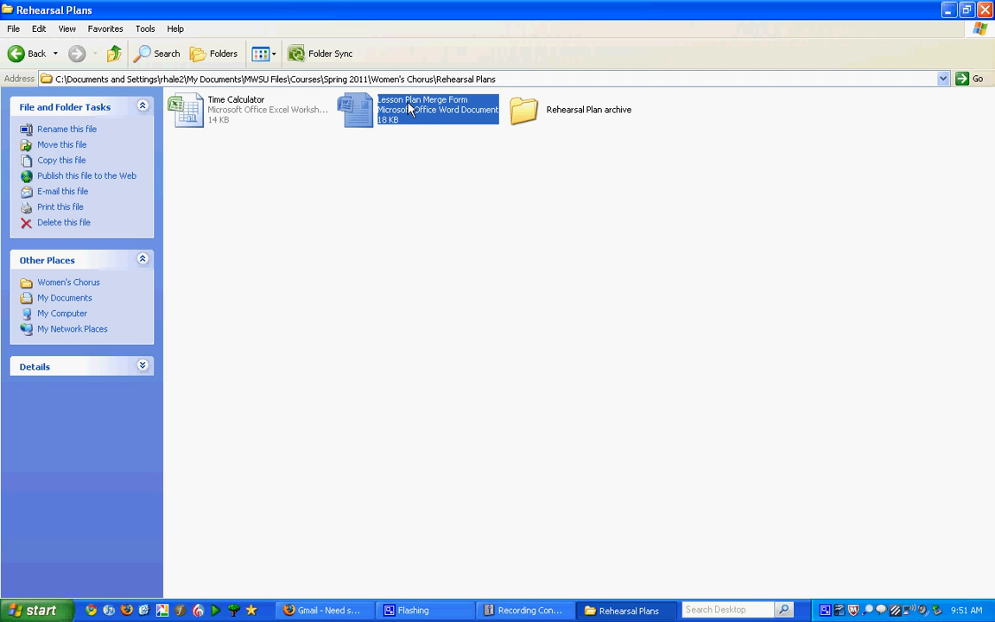
{"action": "double_click", "coordinate": [411, 110]}
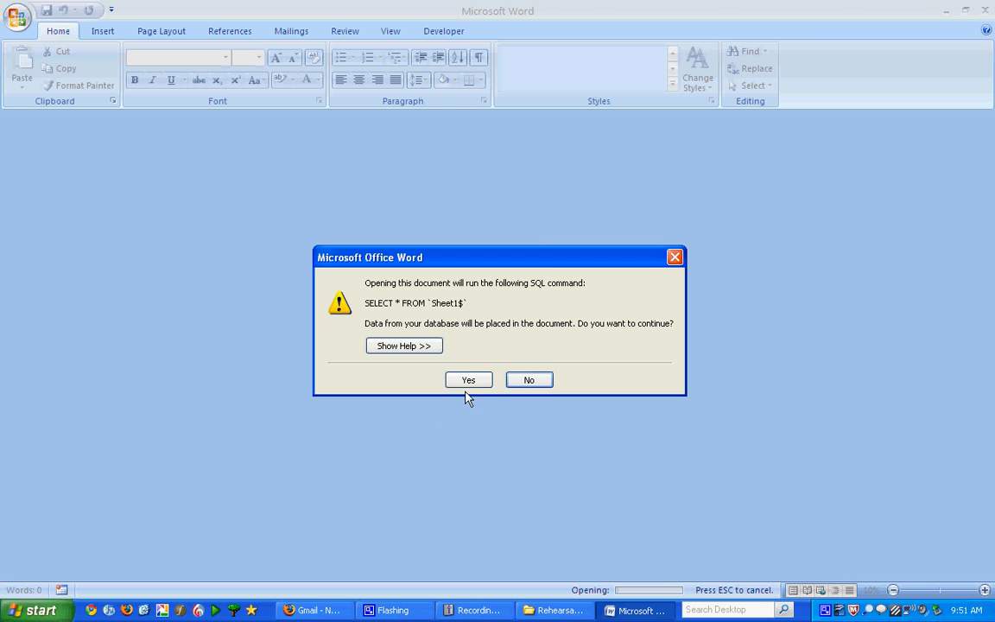
{"action": "left_click", "coordinate": [468, 381]}
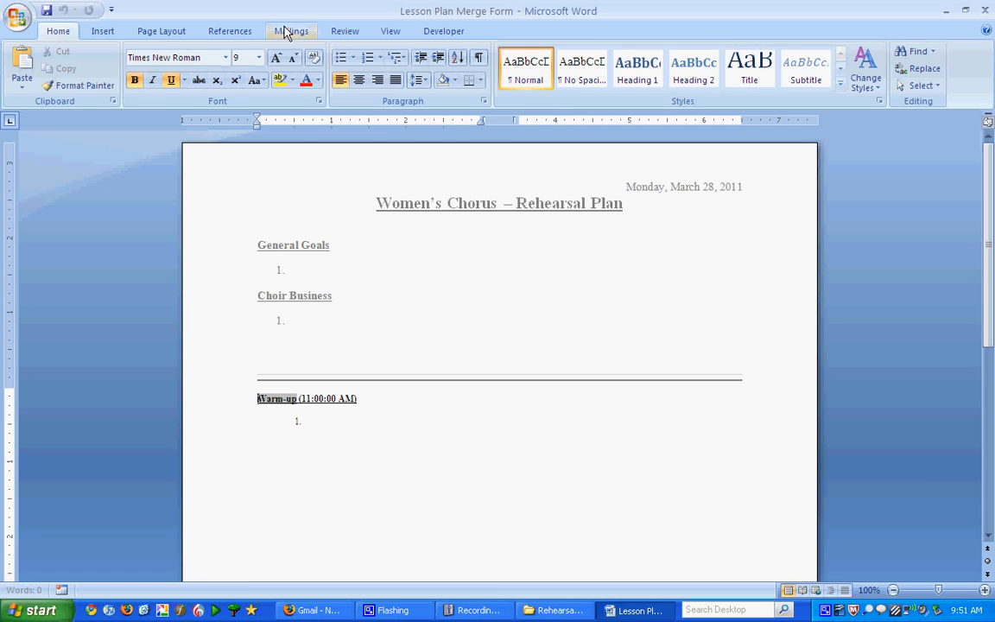
Finish the mail merge by merging all records into a new editable document
{"action": "left_click", "coordinate": [287, 31]}
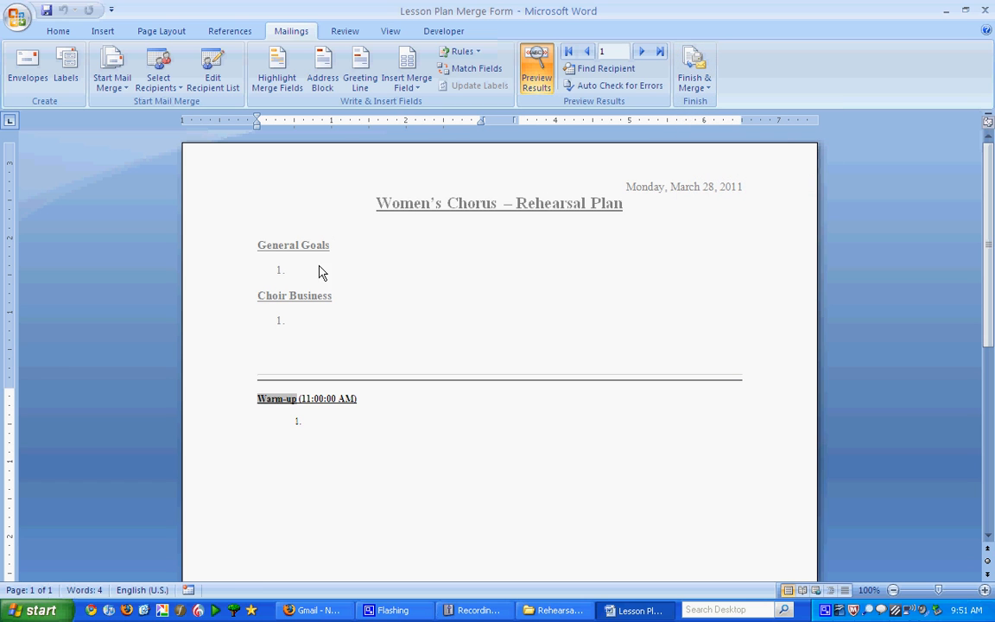
{"action": "left_click", "coordinate": [696, 82]}
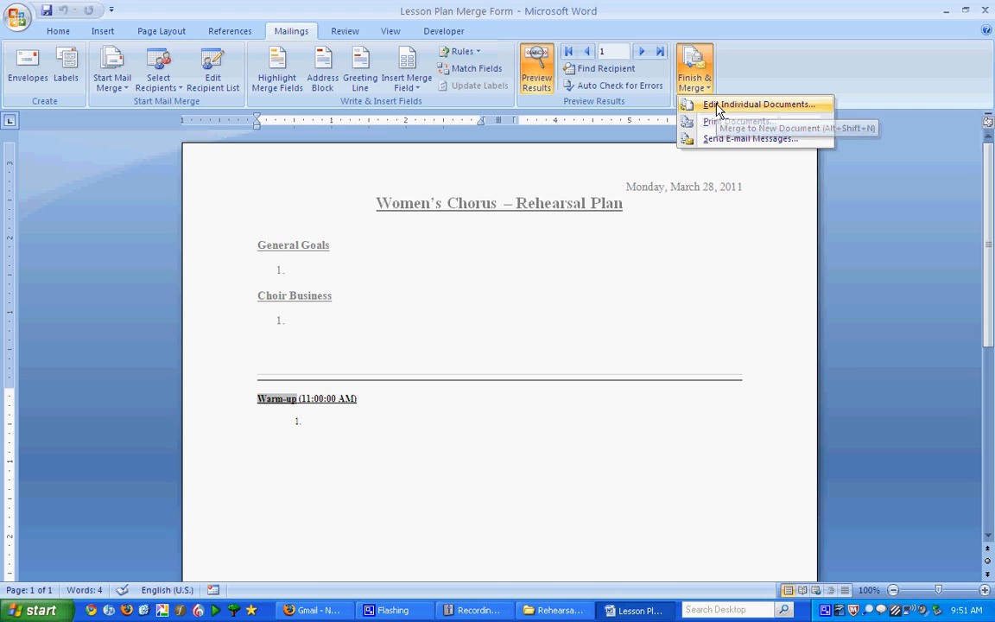
{"action": "left_click", "coordinate": [717, 107]}
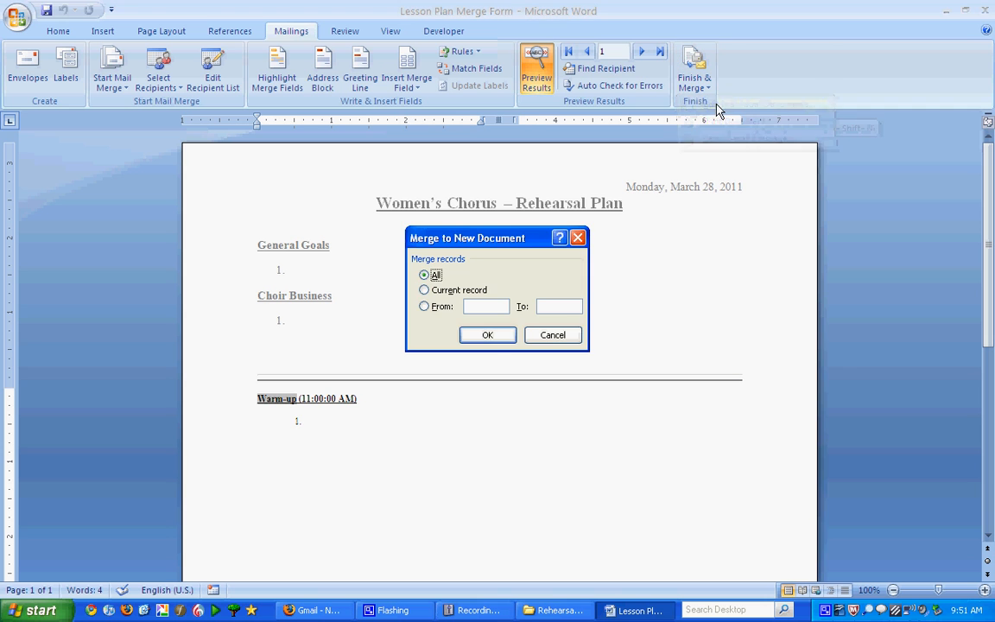
{"action": "left_click", "coordinate": [489, 336]}
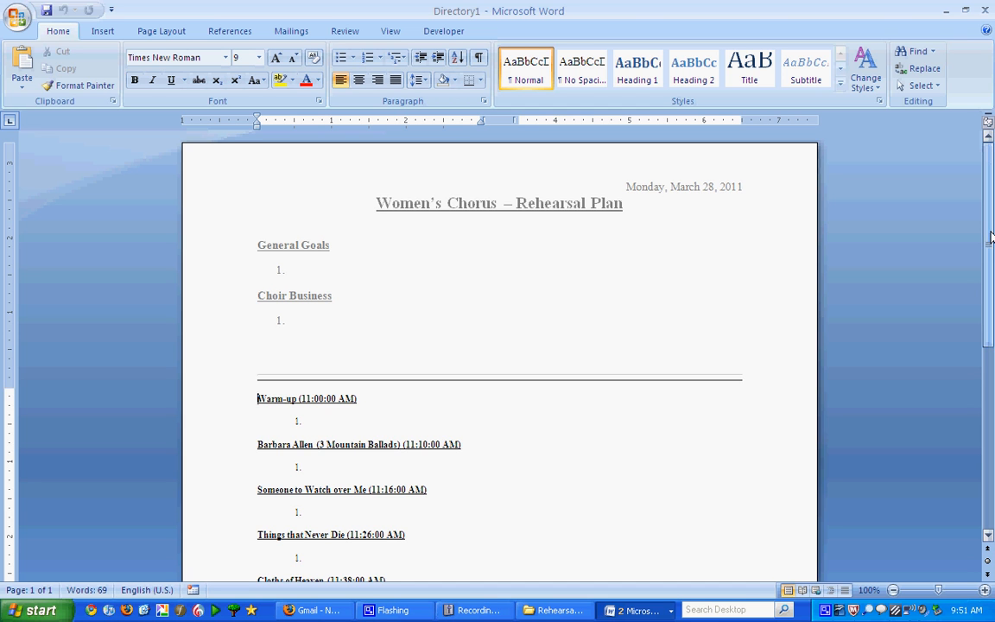
Delete both Class Ends entries, along with their empty numbered lines, from the end of the merged rehearsal plan
{"action": "left_click_drag", "start_coordinate": [990, 235], "coordinate": [968, 344]}
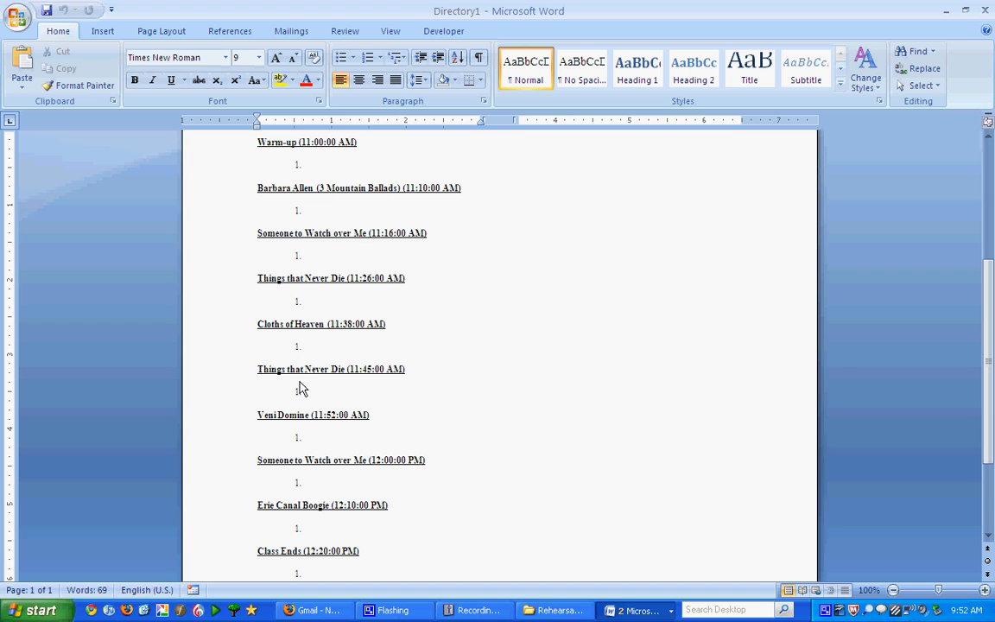
{"action": "left_click_drag", "start_coordinate": [990, 329], "coordinate": [990, 390]}
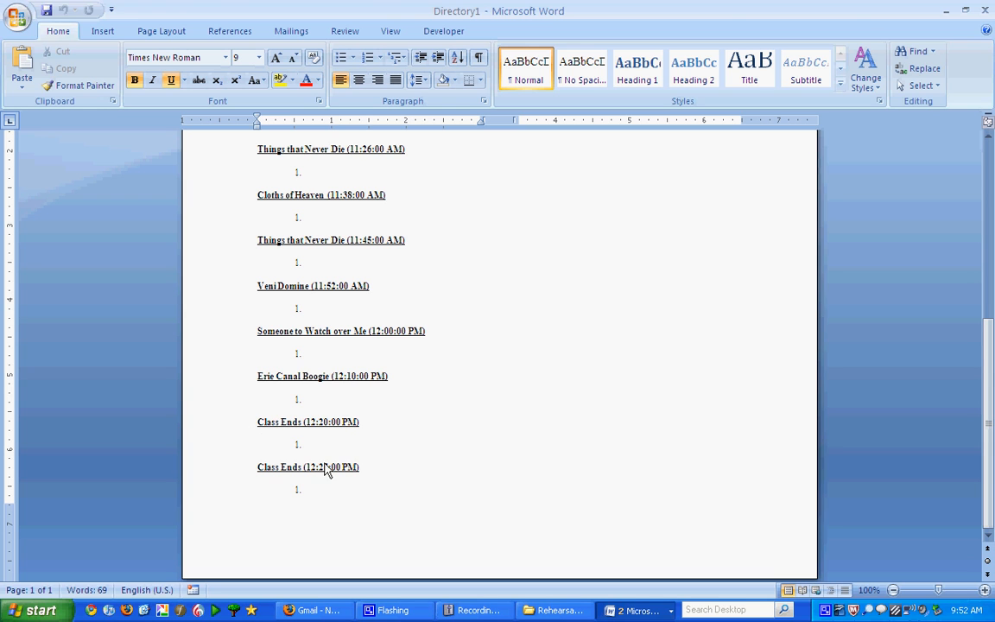
{"action": "left_click", "coordinate": [321, 499], "text": "shift"}
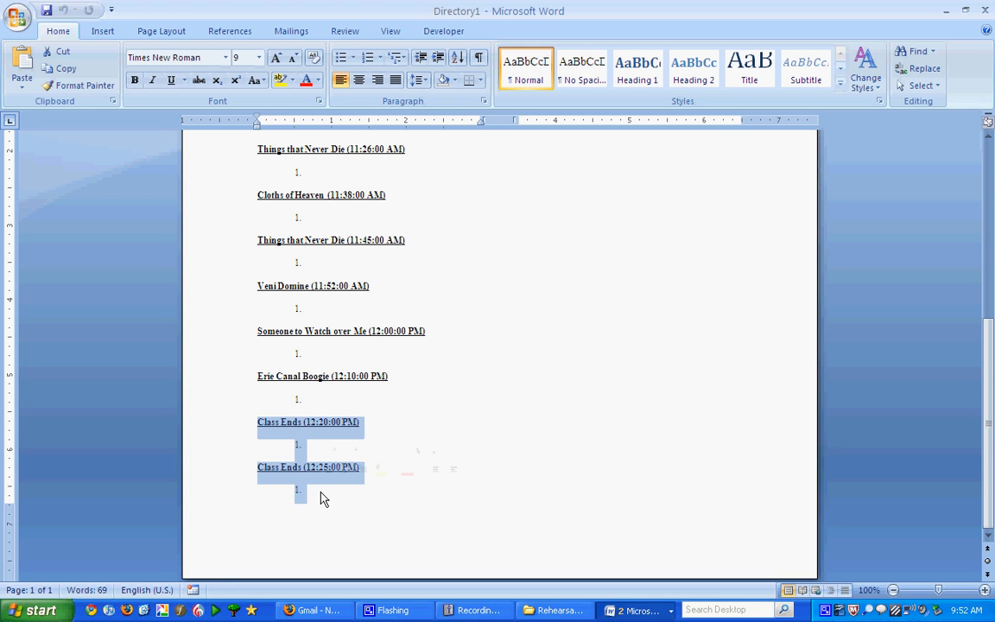
{"action": "key", "text": "Delete"}
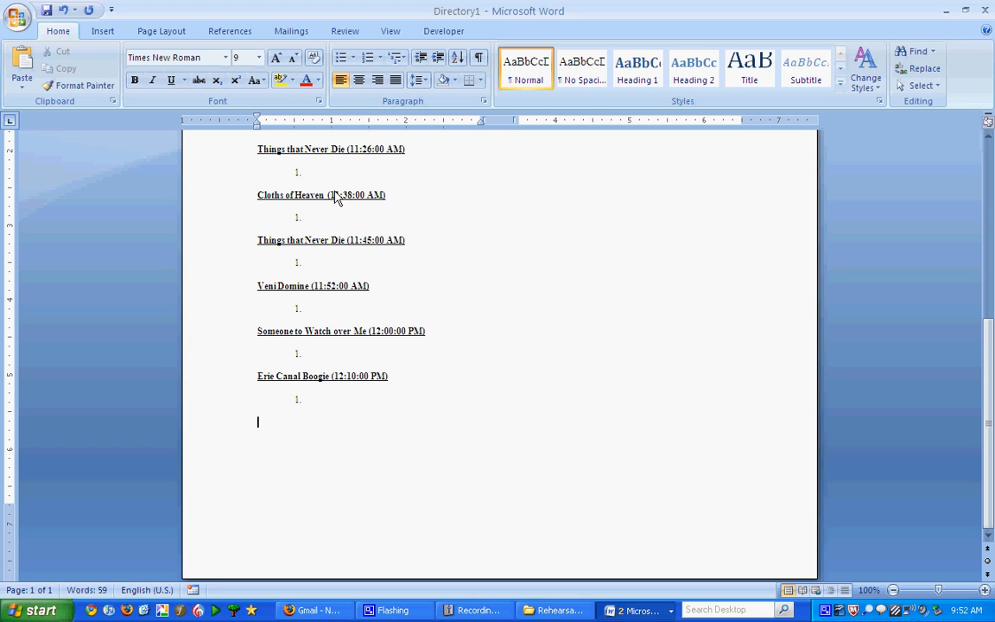
{"action": "scroll", "coordinate": [455, 375], "scroll_direction": "up", "scroll_amount": 6}
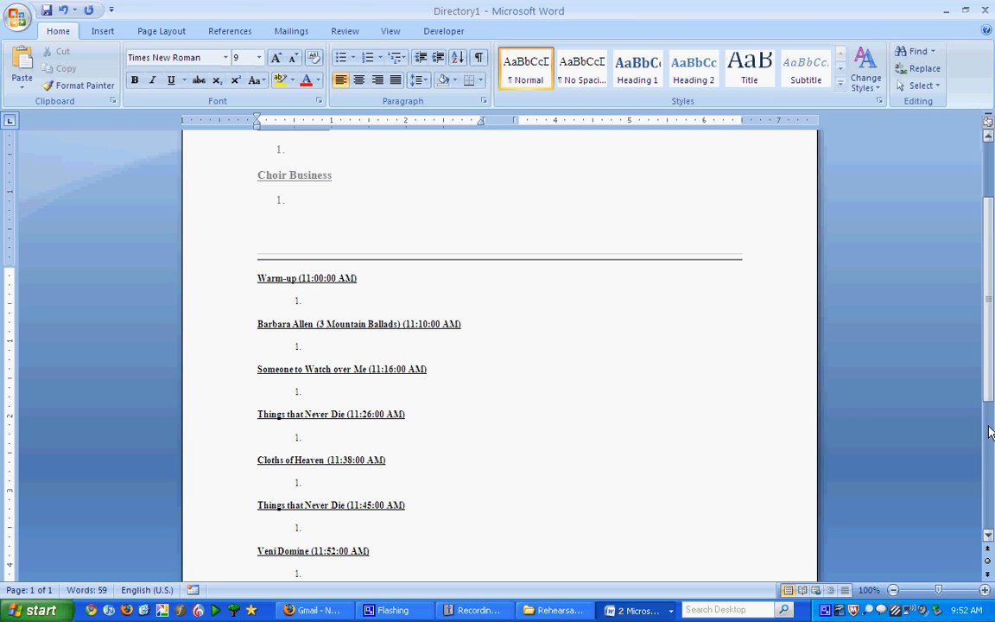
{"action": "scroll", "coordinate": [990, 388], "scroll_direction": "up", "scroll_amount": 3}
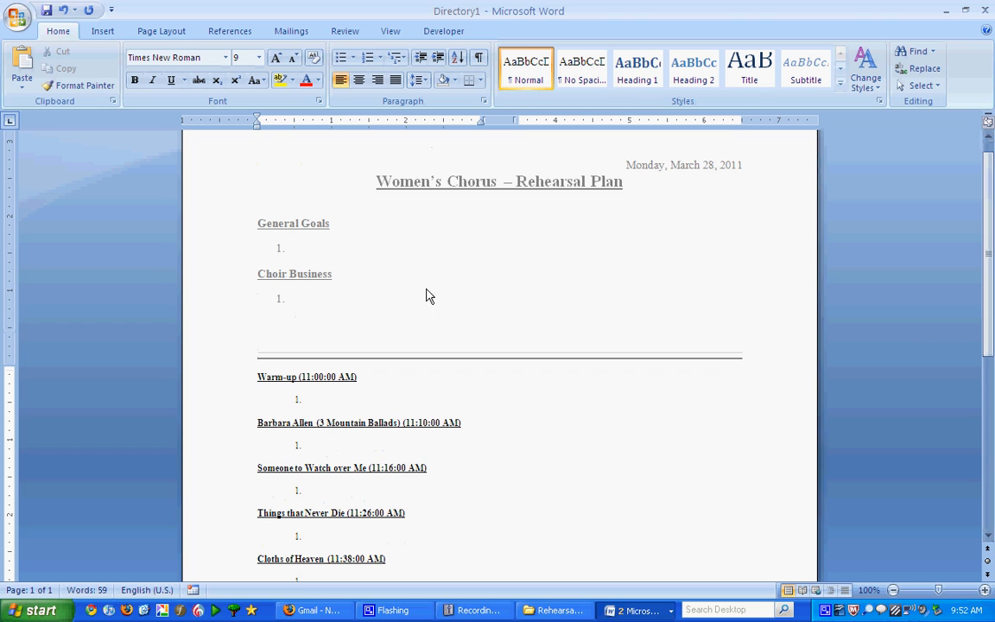